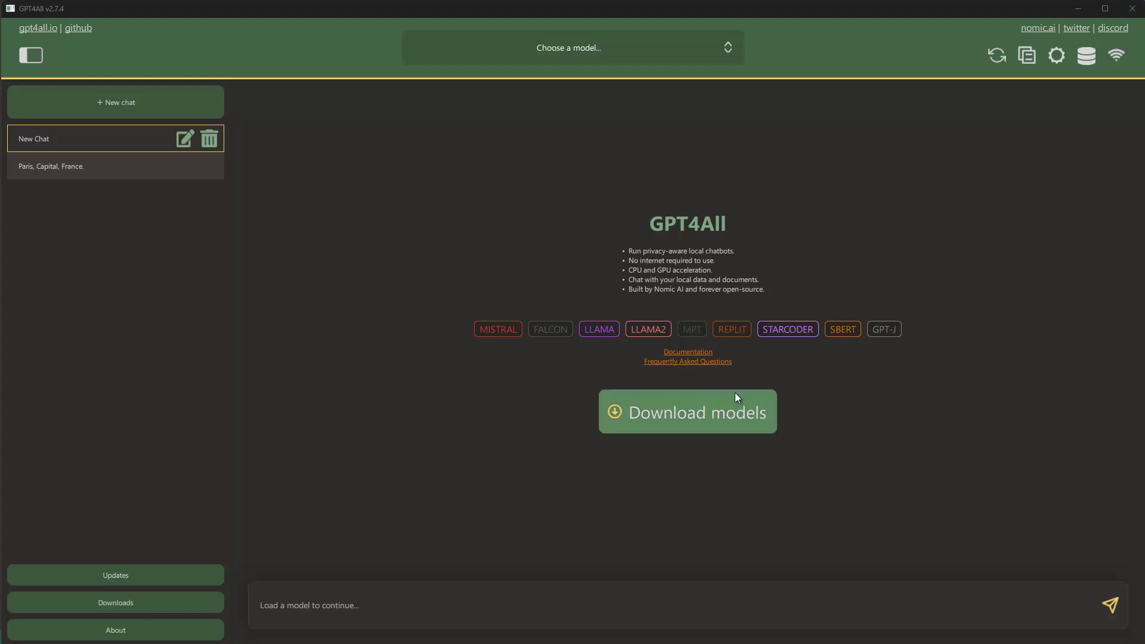
Open the model download catalogue and examine the listed models' descriptions, file sizes, RAM requirements and API key options.
click(702, 415)
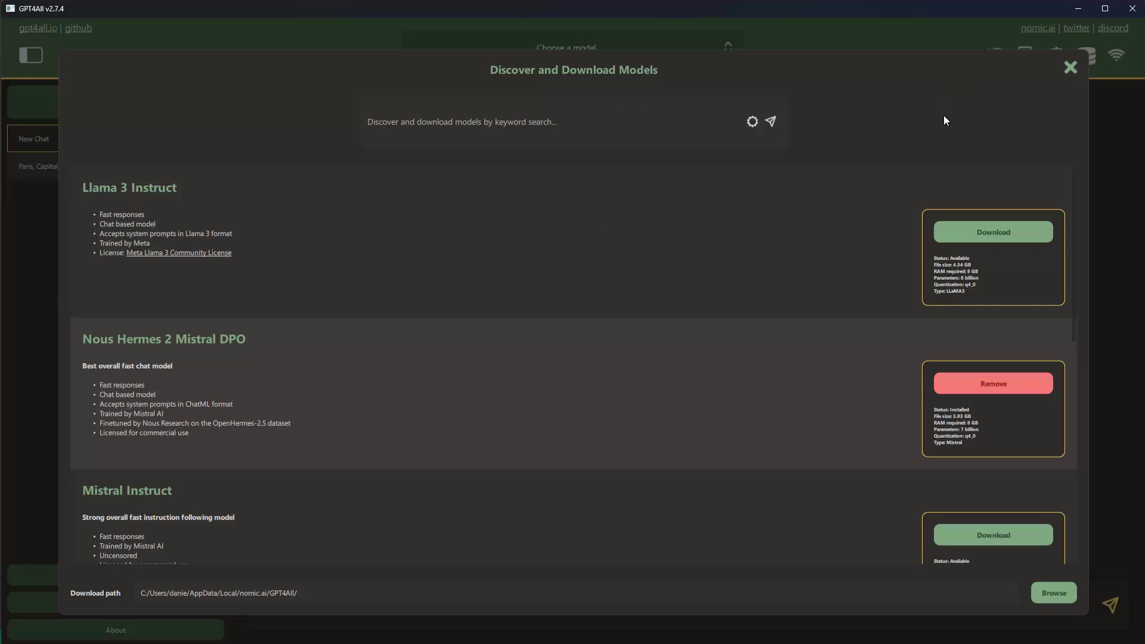
scroll(667, 377, down, 4)
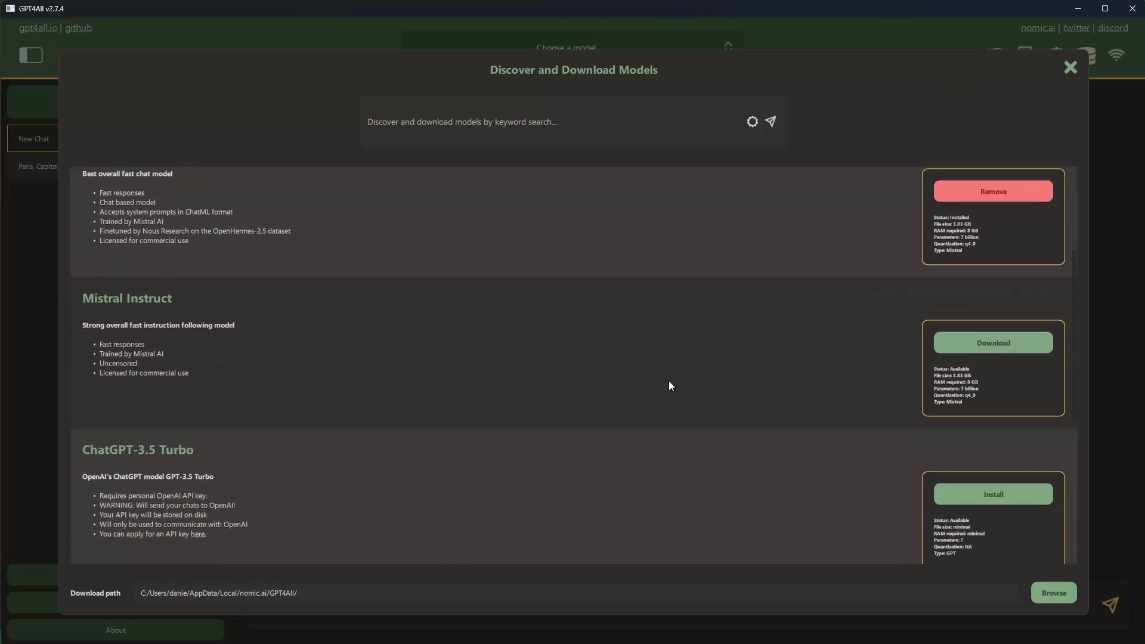
scroll(671, 382, up, 3)
scroll(671, 384, up, 1)
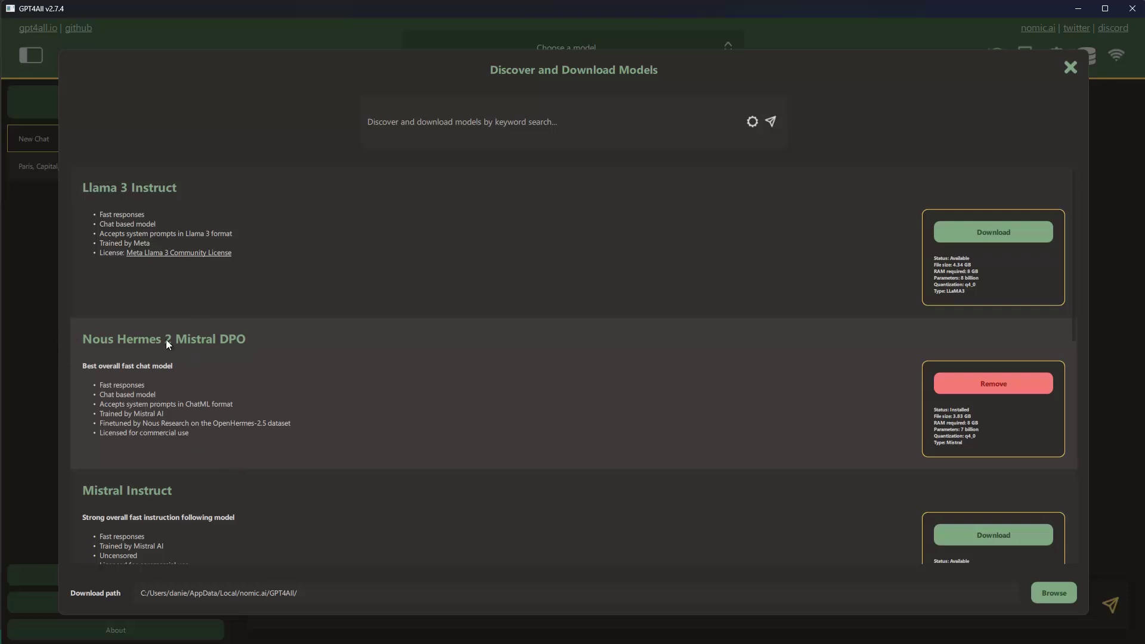
scroll(236, 408, down, 3)
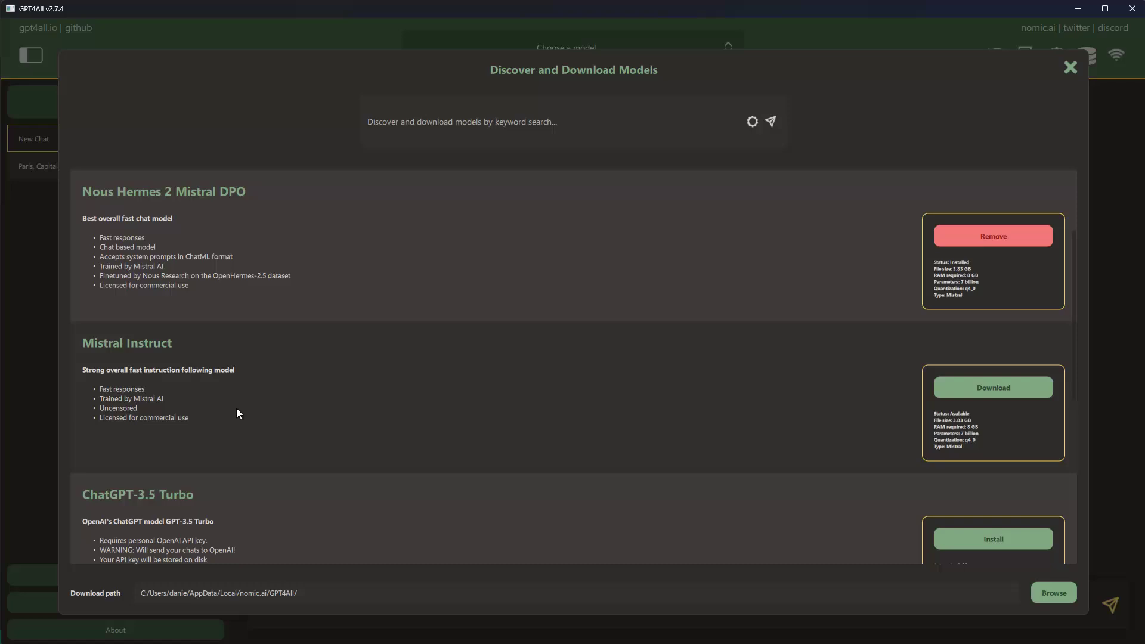
scroll(236, 412, up, 3)
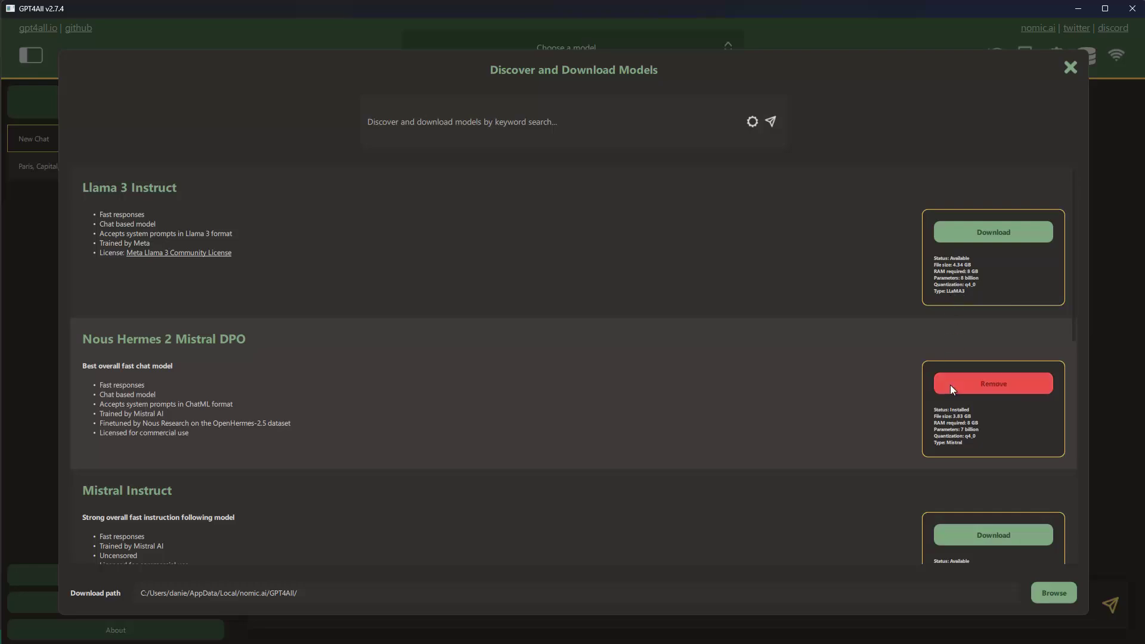
scroll(927, 426, down, 1)
scroll(927, 425, down, 15)
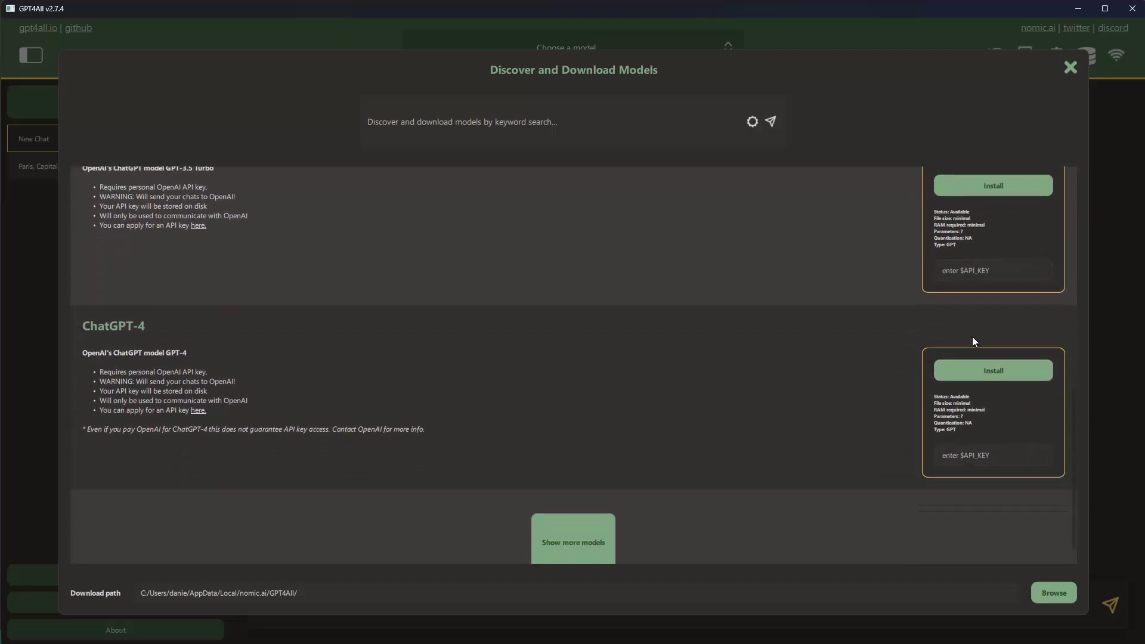
scroll(900, 338, up, 5)
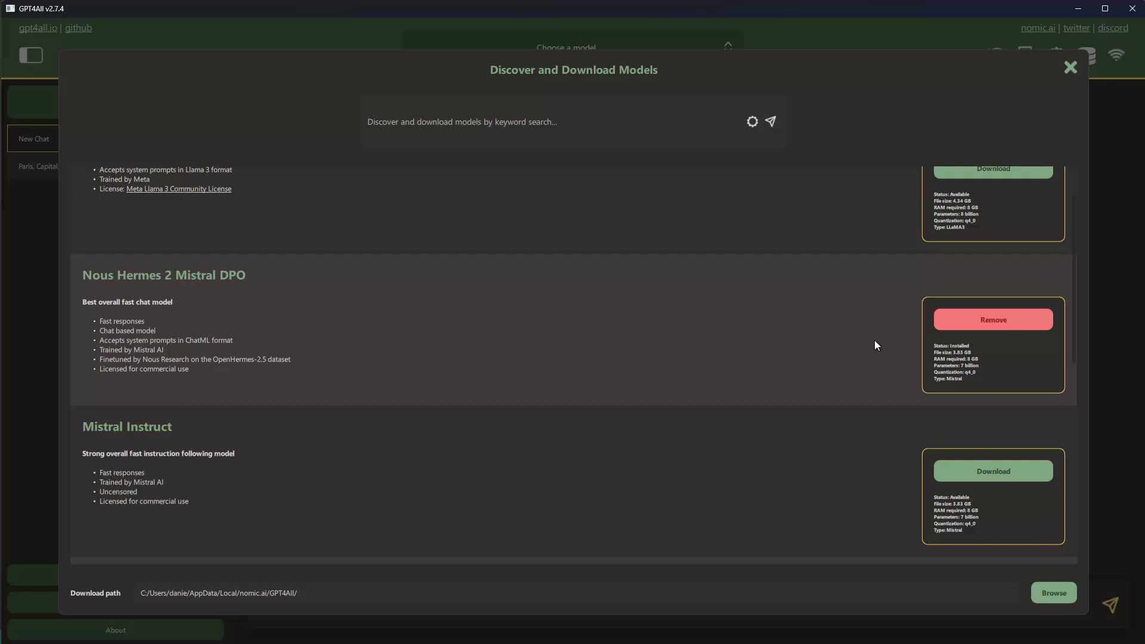
scroll(875, 342, down, 3)
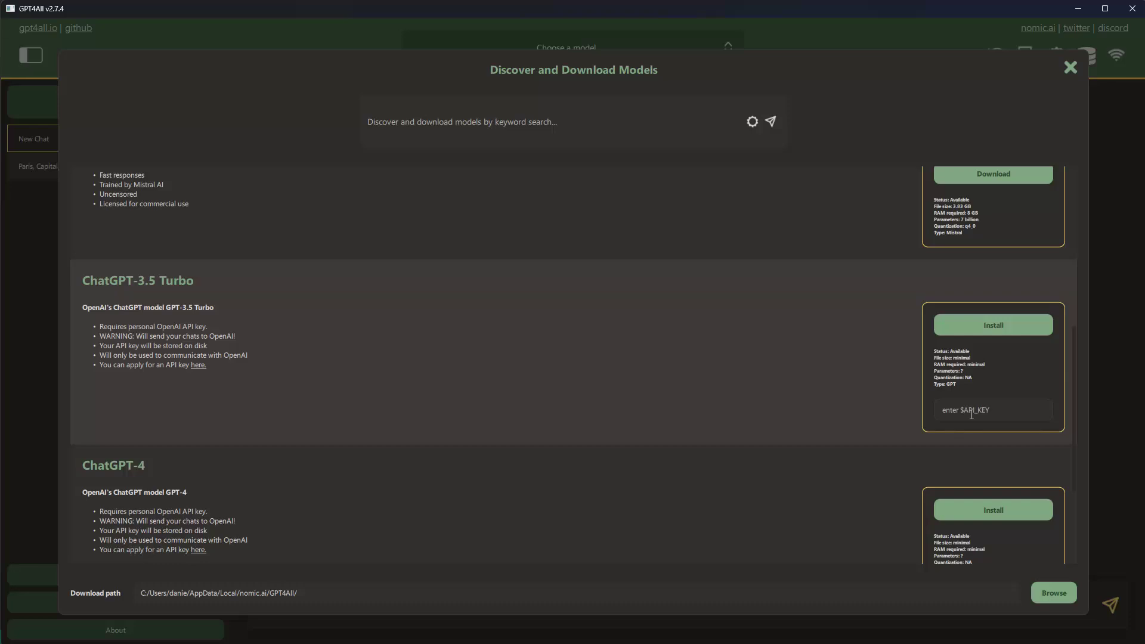
scroll(965, 417, up, 5)
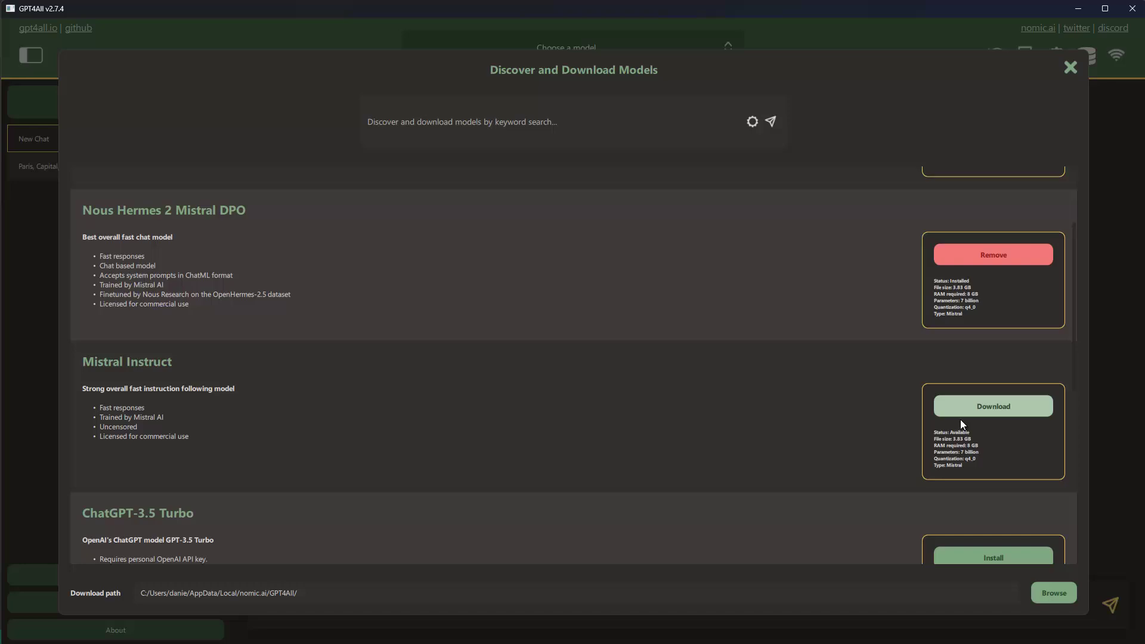
scroll(655, 453, up, 3)
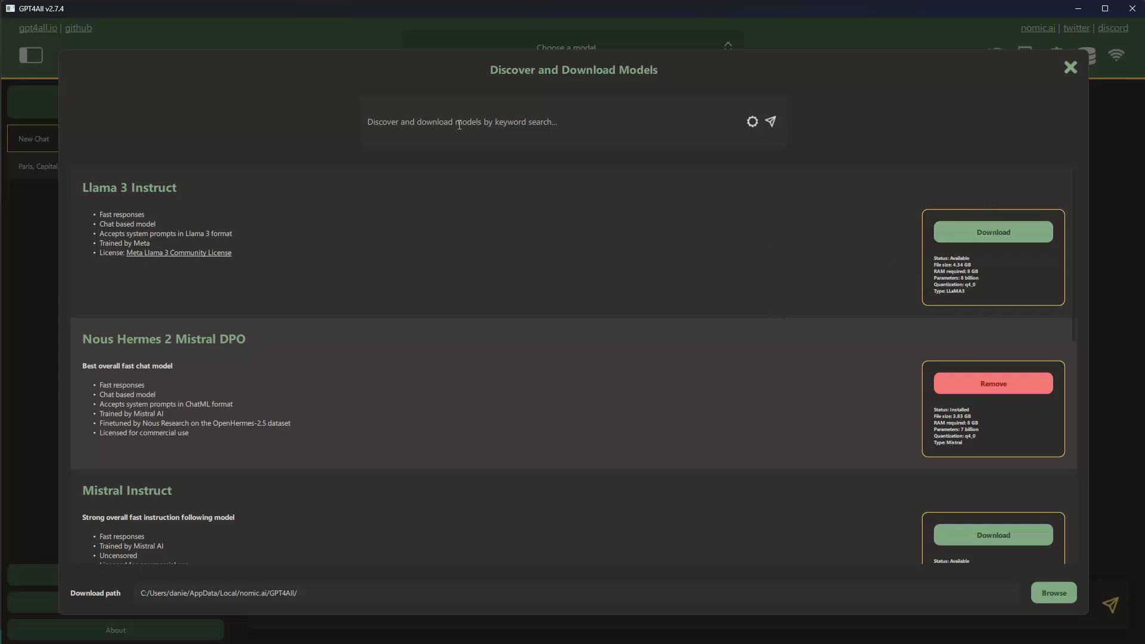
Expand the catalogue to show more models, look through the extended list, and return to the chat view.
click(436, 124)
scroll(631, 298, down, 15)
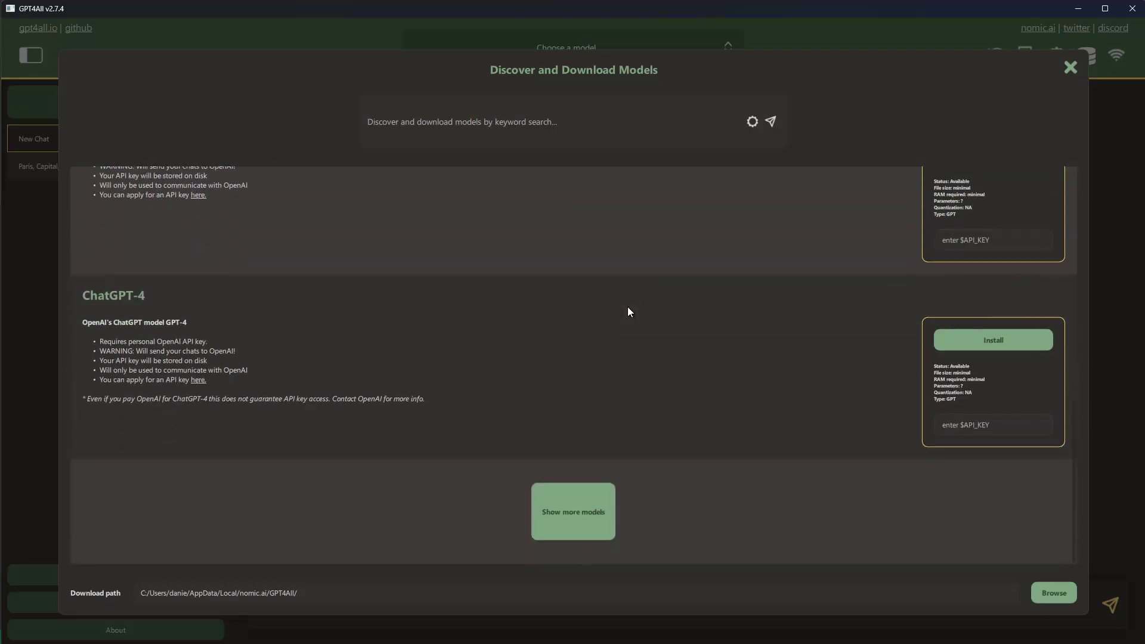
click(577, 513)
scroll(583, 481, down, 3)
scroll(581, 479, up, 15)
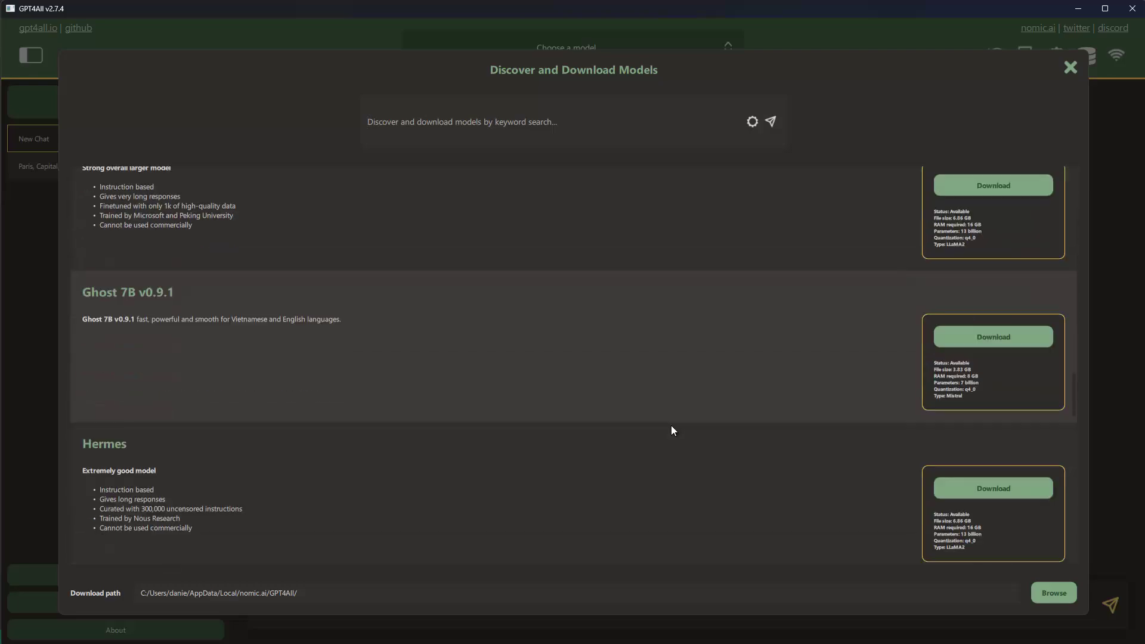
scroll(645, 469, down, 10)
scroll(652, 453, up, 15)
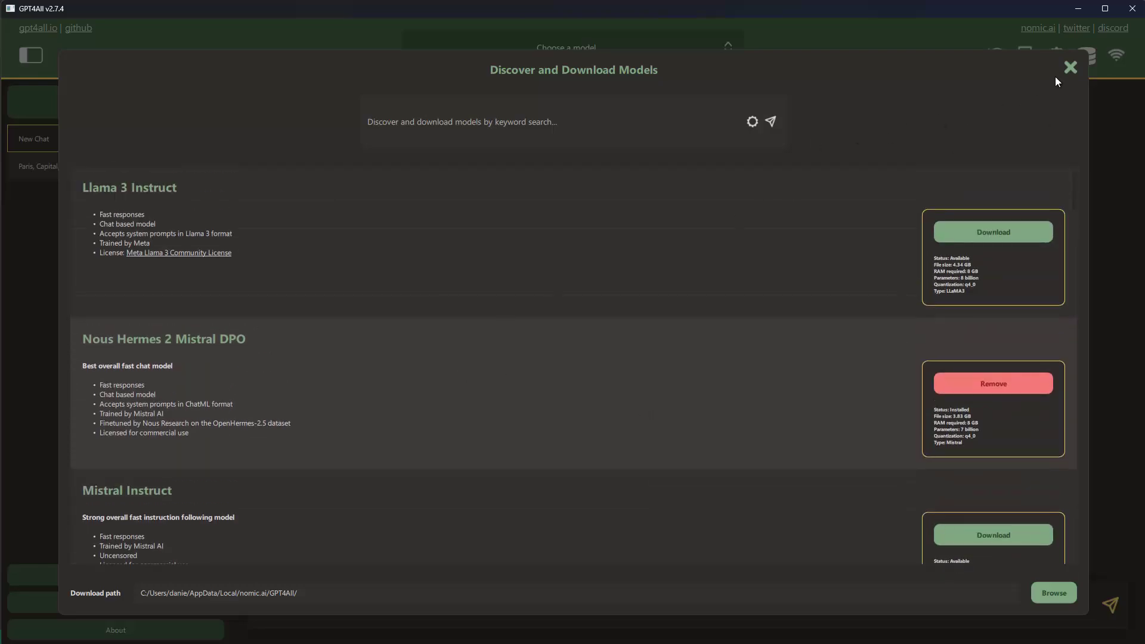
click(1070, 68)
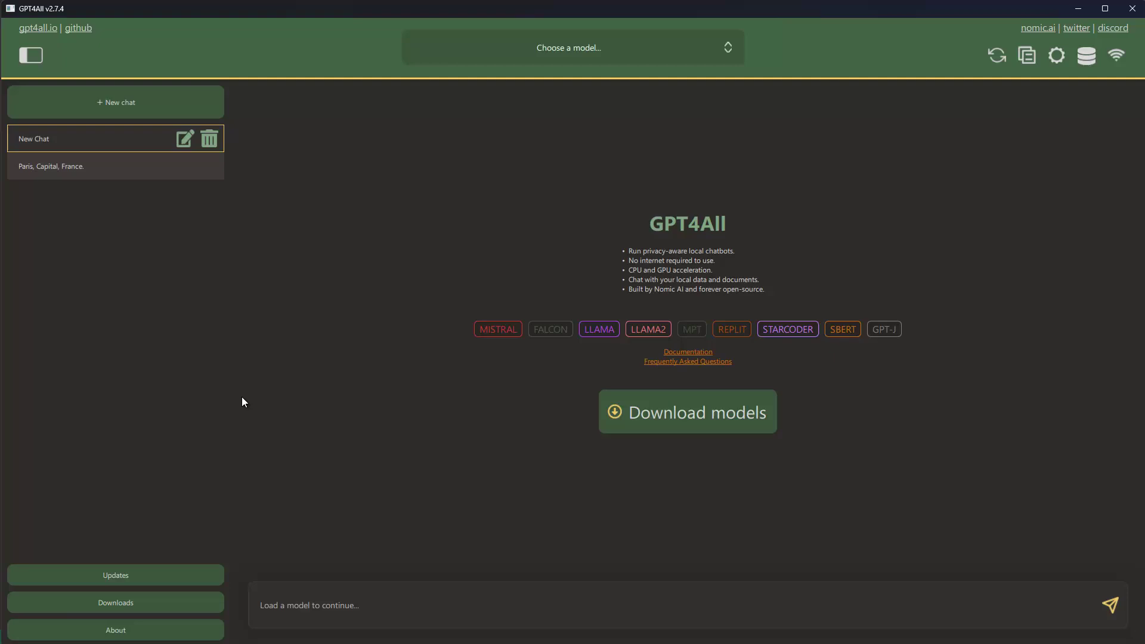
click(116, 603)
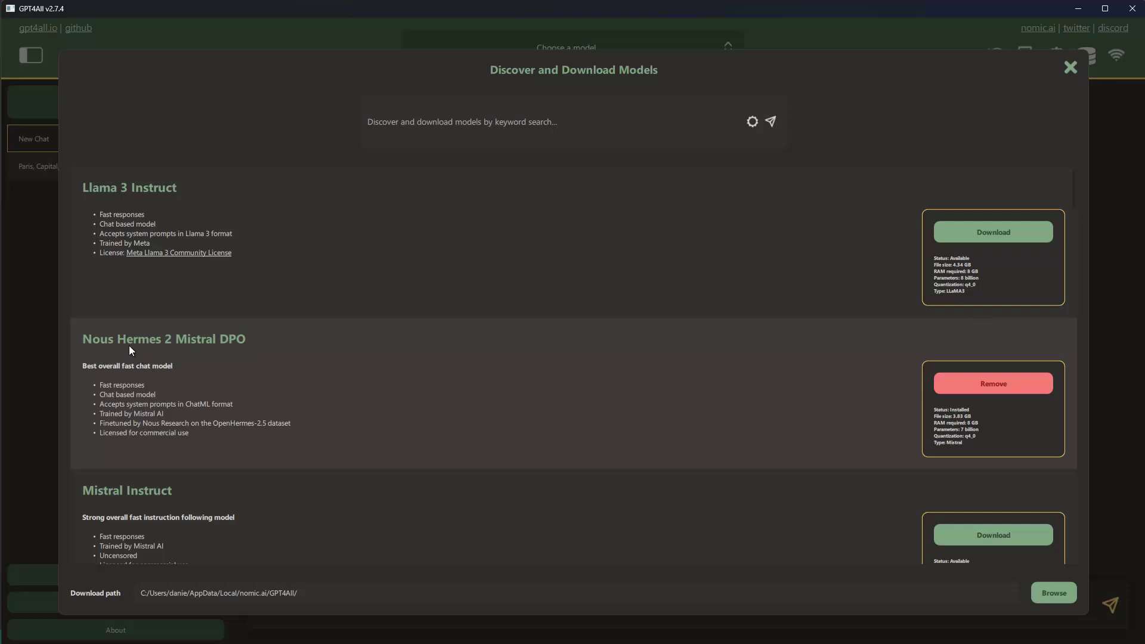
click(1069, 66)
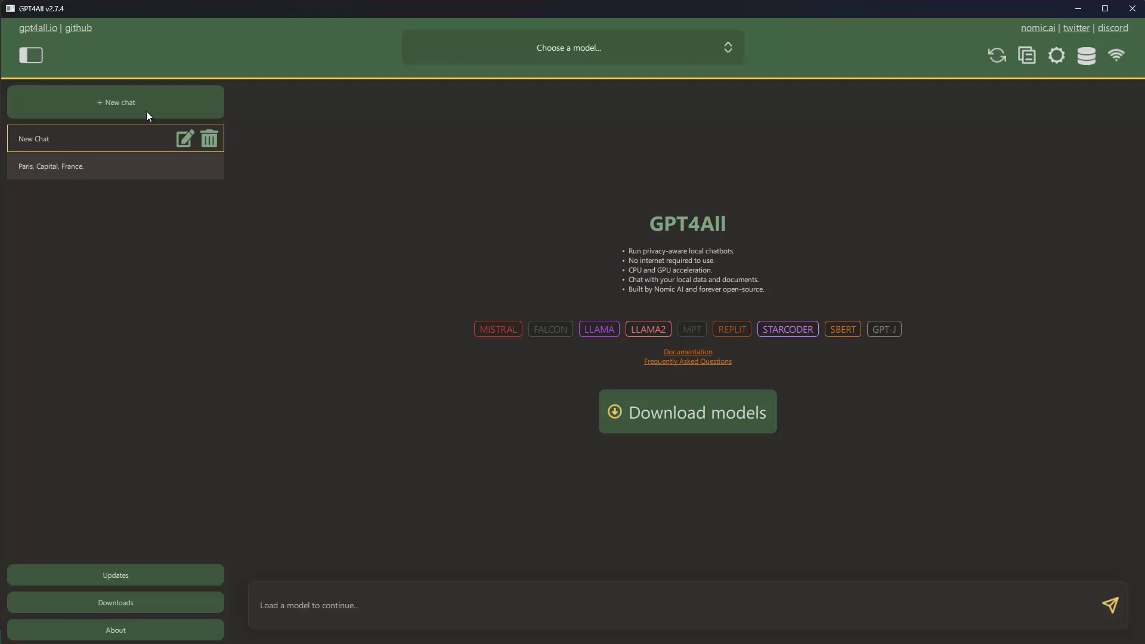
Load the Nous Hermes 2 Mistral DPO model and send it "What is the capital of Germany? Answer in one sentence".
click(725, 50)
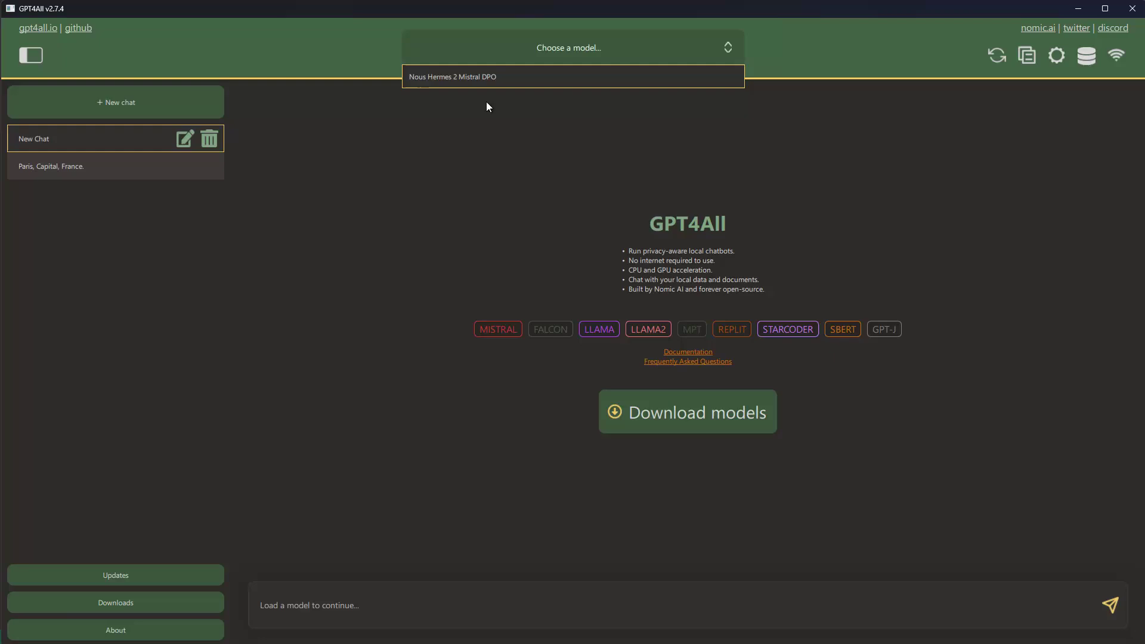
click(451, 77)
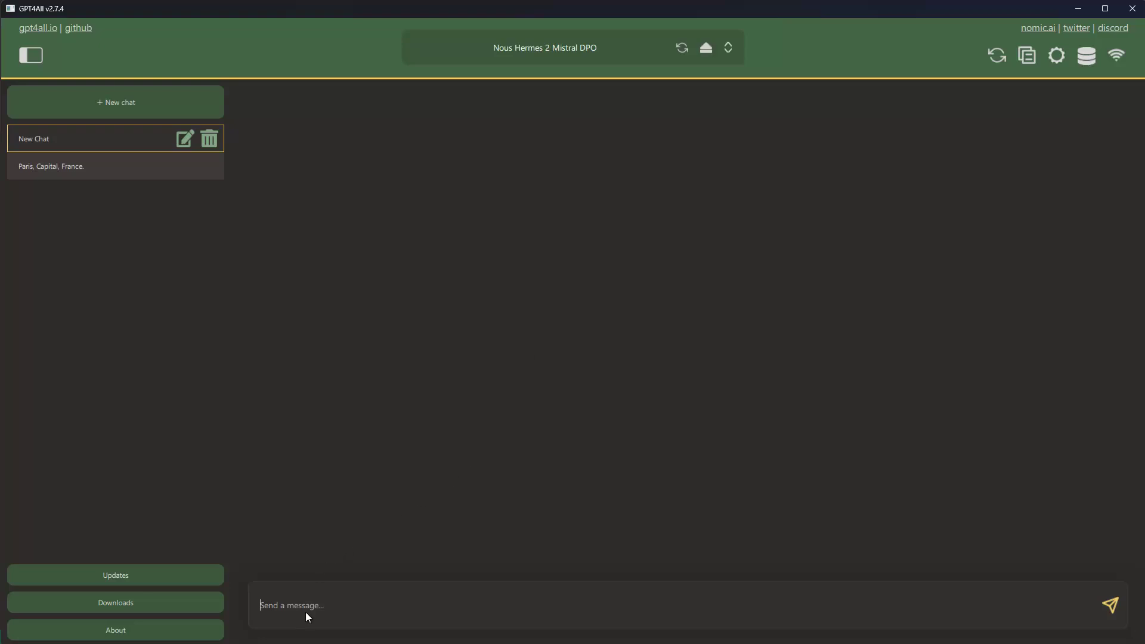
text(What is the capital of Germany? Answer in one sentence)
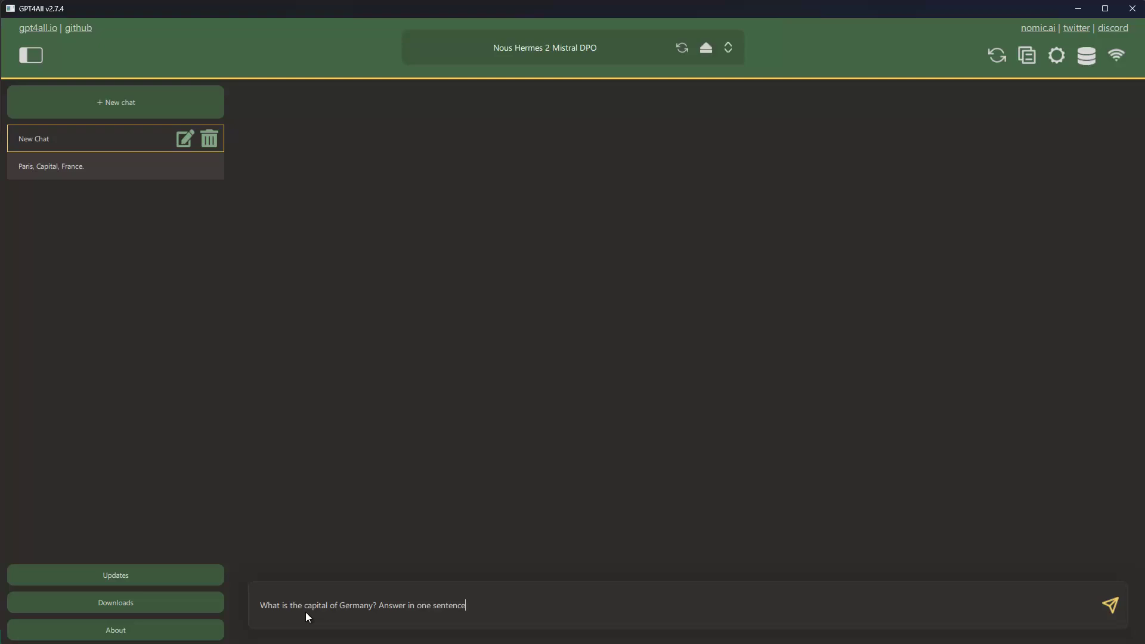
click(1111, 607)
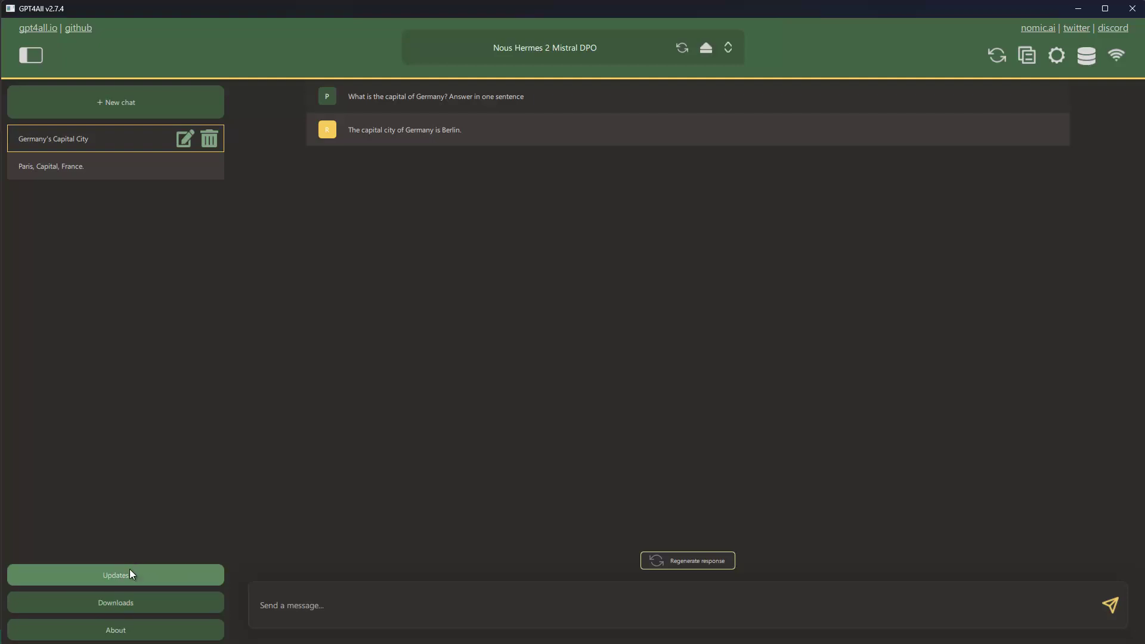
Revisit the list of downloadable models and return to the Germany chat.
click(127, 603)
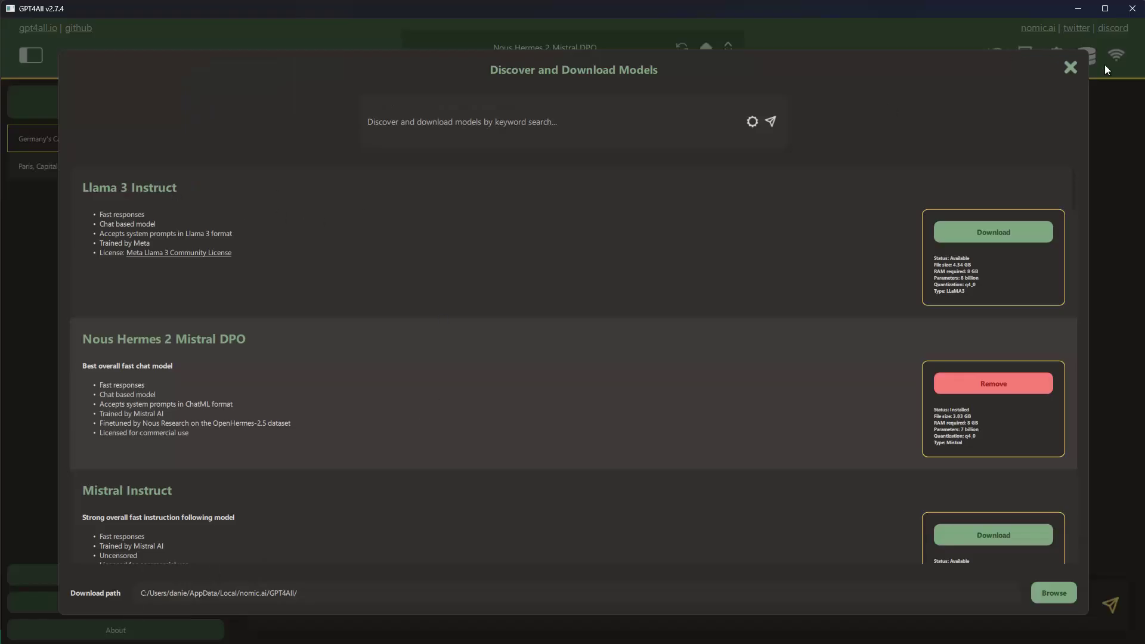
click(1070, 67)
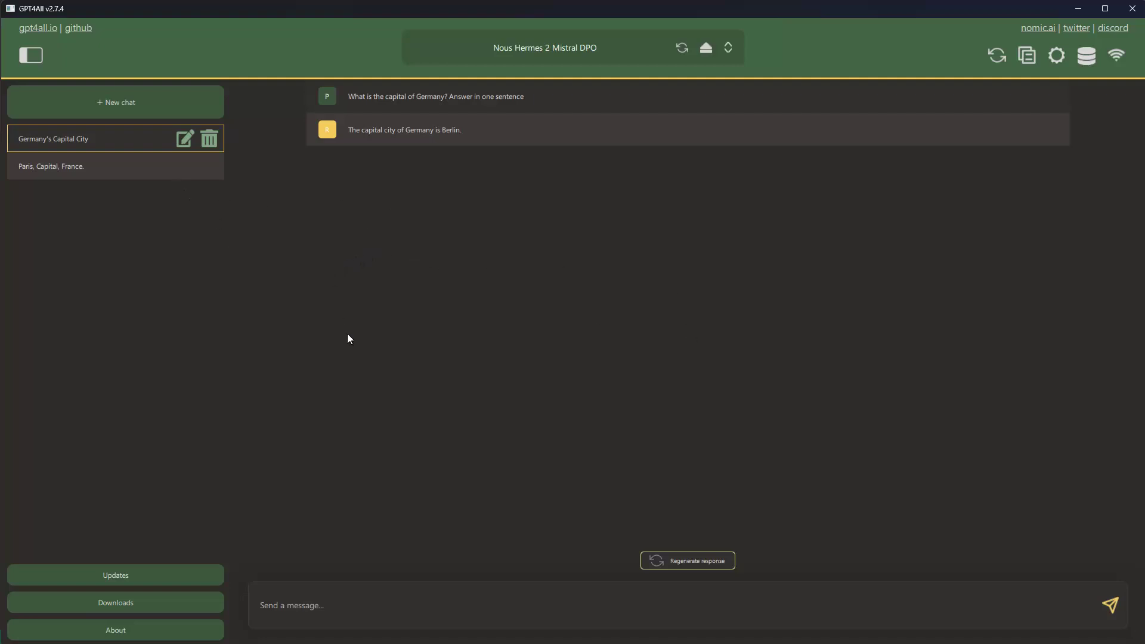
Enable the Vectorstore local document collection for the chat, check the LocalDocs collection settings, and return to the chat.
click(1088, 58)
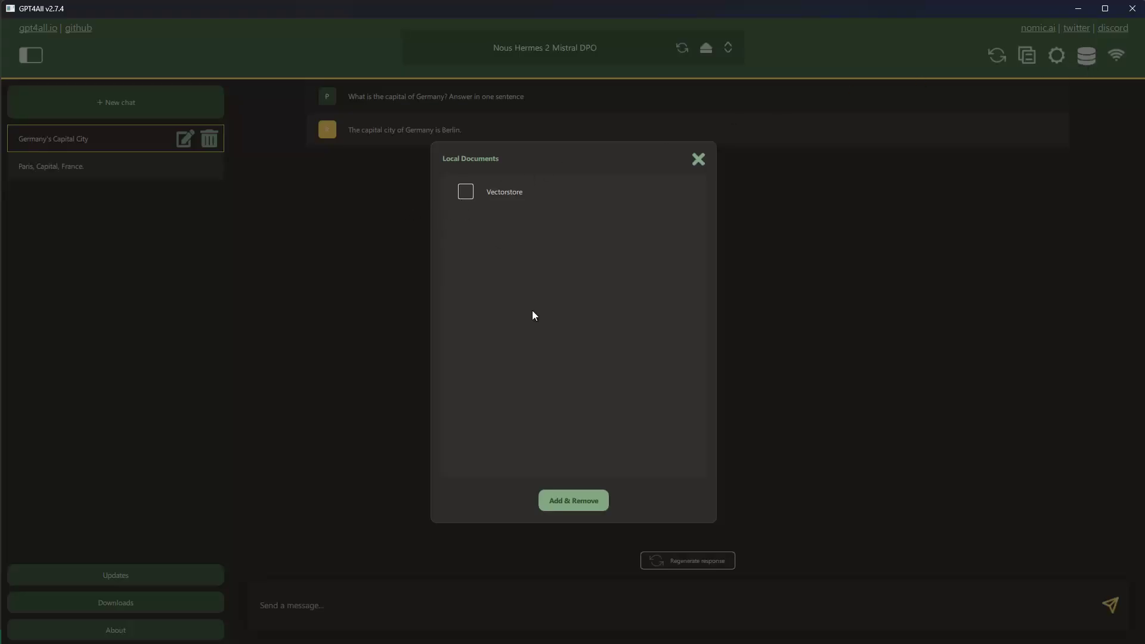
click(466, 192)
click(576, 492)
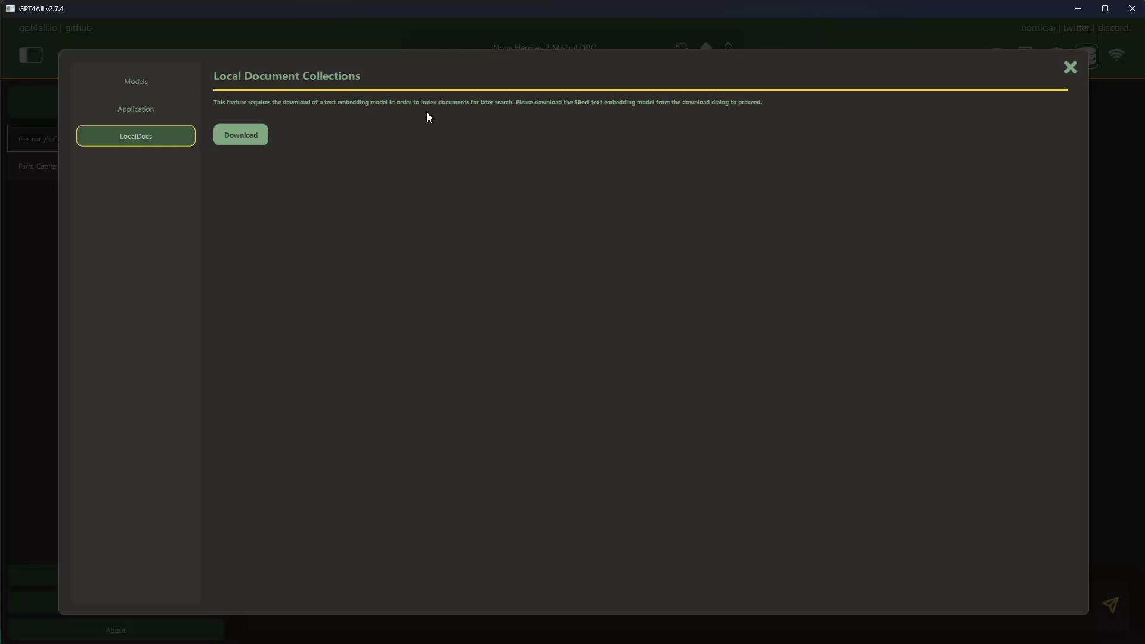
click(1069, 68)
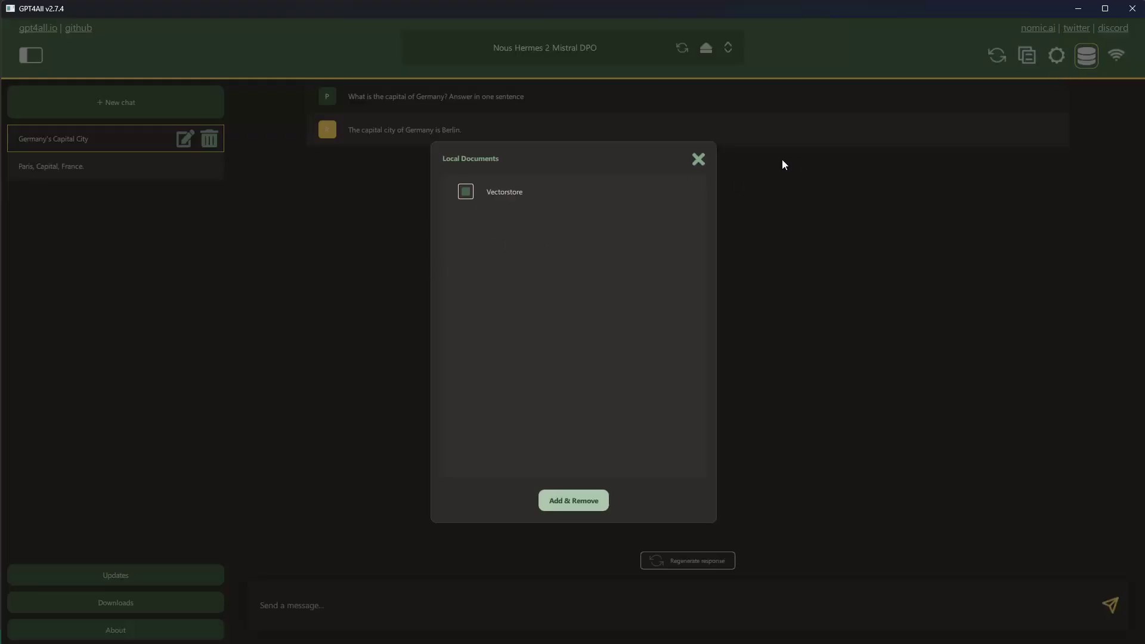
click(698, 159)
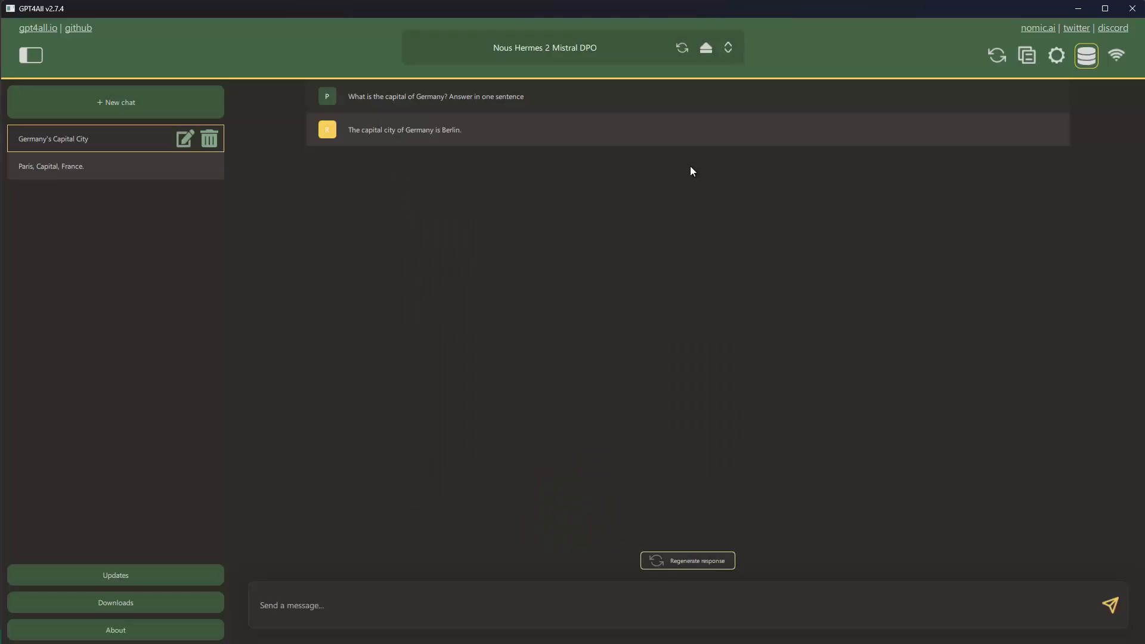